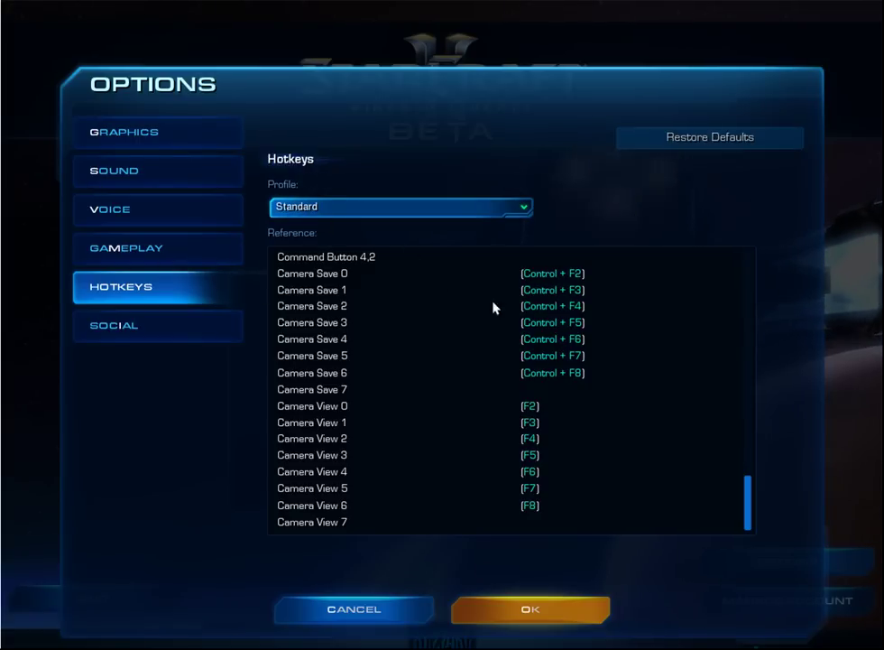
Step: Review the hotkey profiles offered in the StarCraft II options and cancel out of the options dialog
{"action": "left_click", "coordinate": [384, 213]}
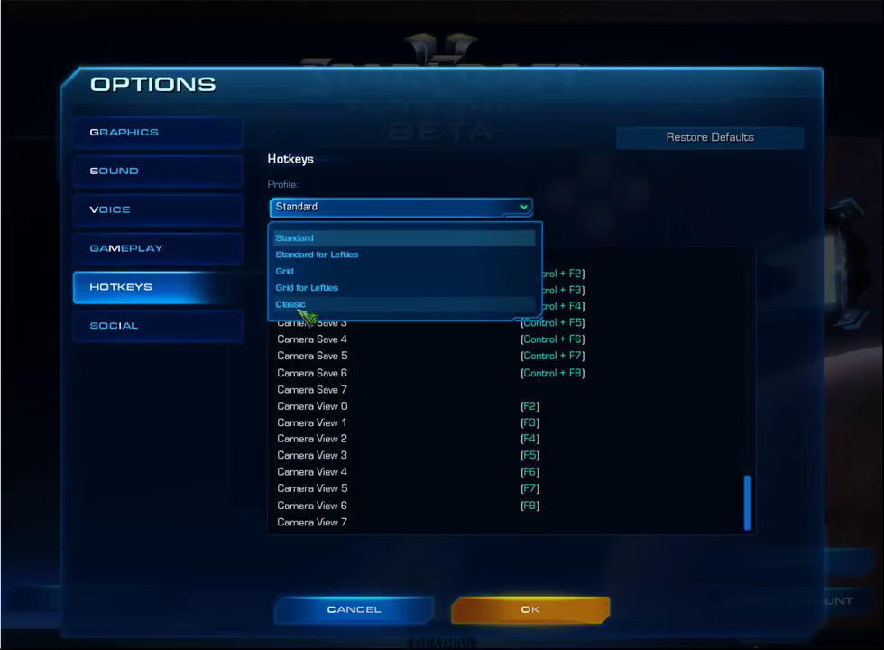
{"action": "left_click", "coordinate": [244, 422]}
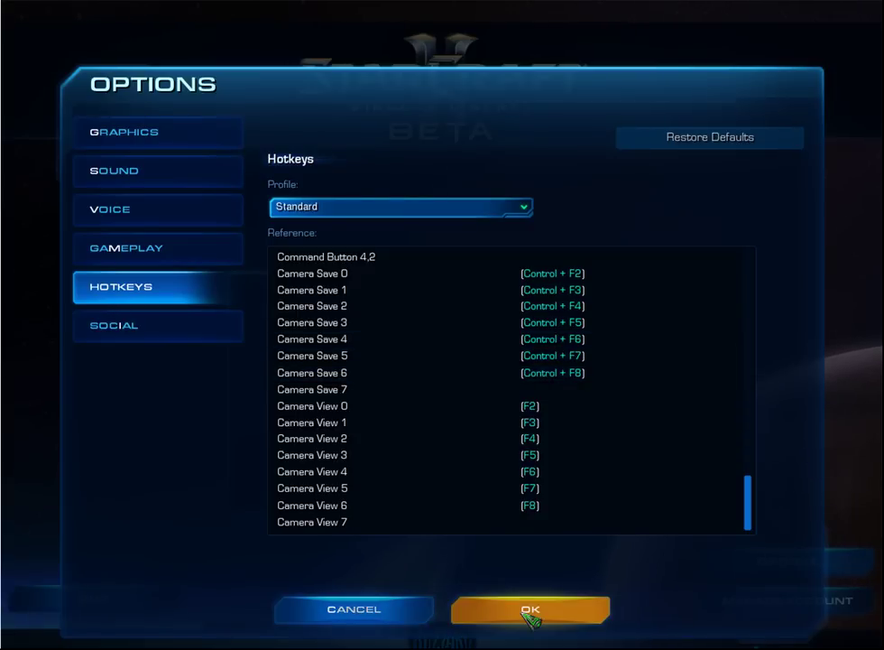
{"action": "key", "text": "alt+Tab"}
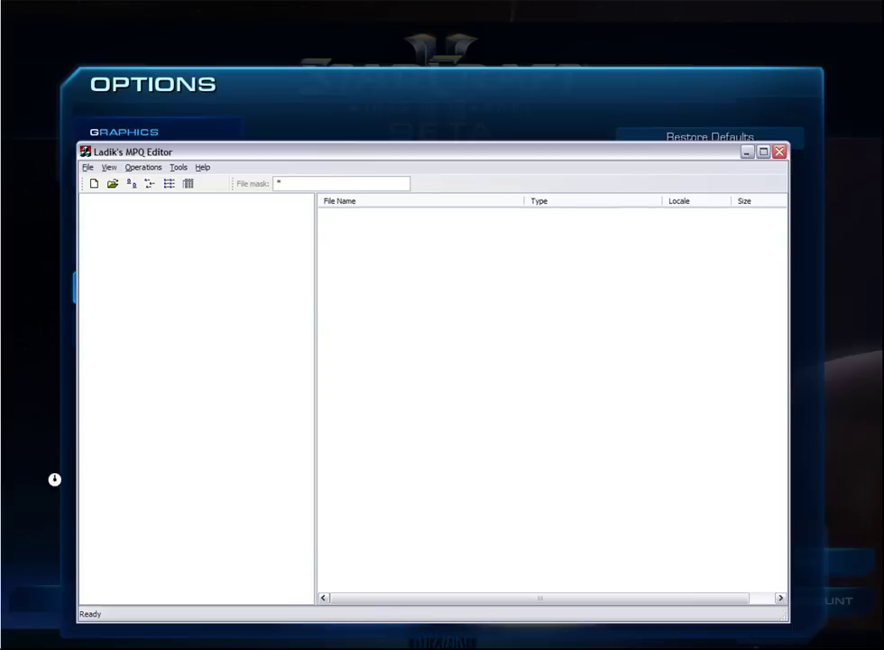
{"action": "key", "text": "alt+Tab"}
{"action": "left_click", "coordinate": [366, 610]}
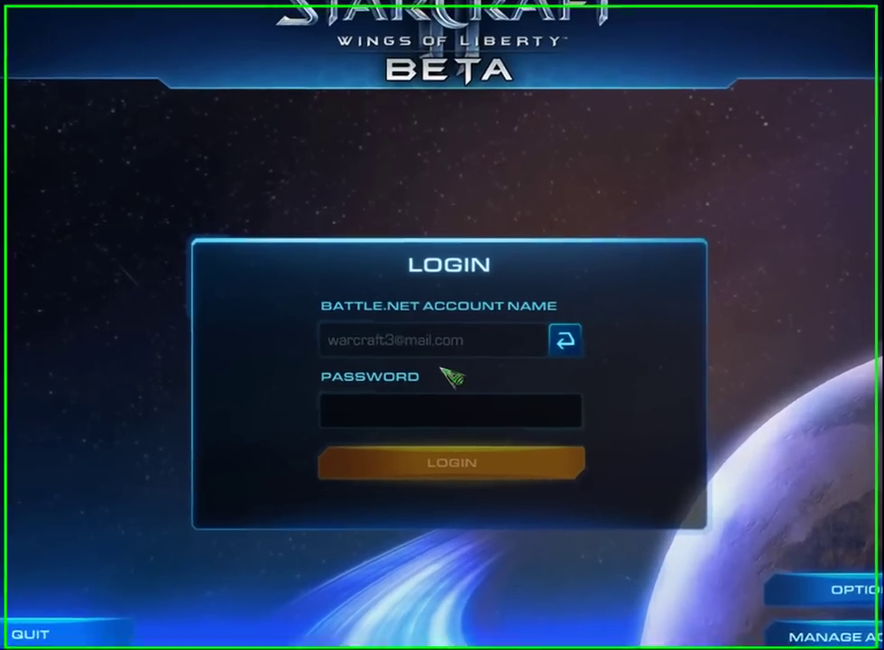
Step: Switch to SC2Tools, load the hotkeys from the MPQ, and inspect the Common unit and building attack hotkey layouts
{"action": "key", "text": "alt+Tab"}
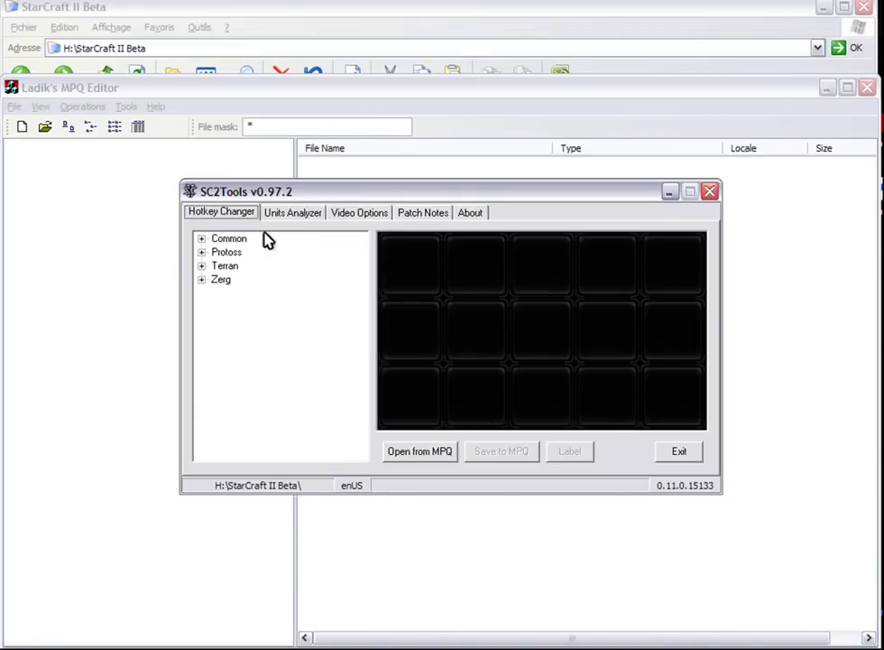
{"action": "left_click", "coordinate": [415, 461]}
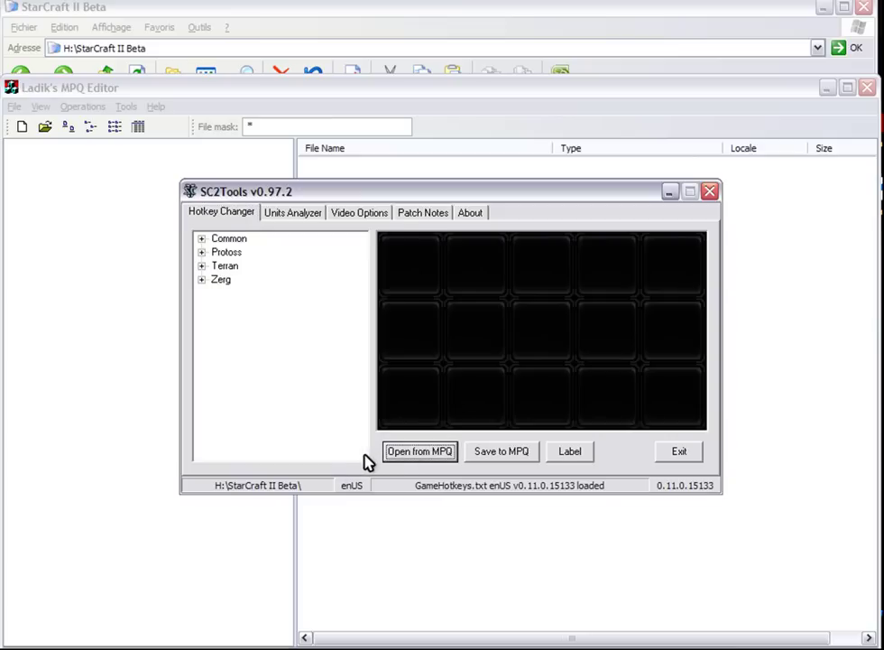
{"action": "left_click", "coordinate": [202, 239]}
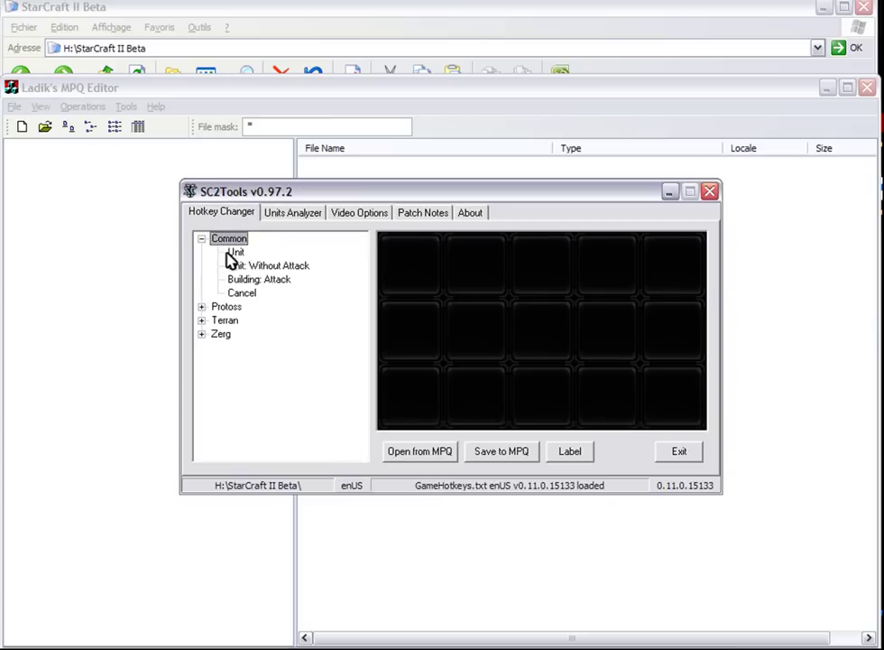
{"action": "left_click", "coordinate": [234, 254]}
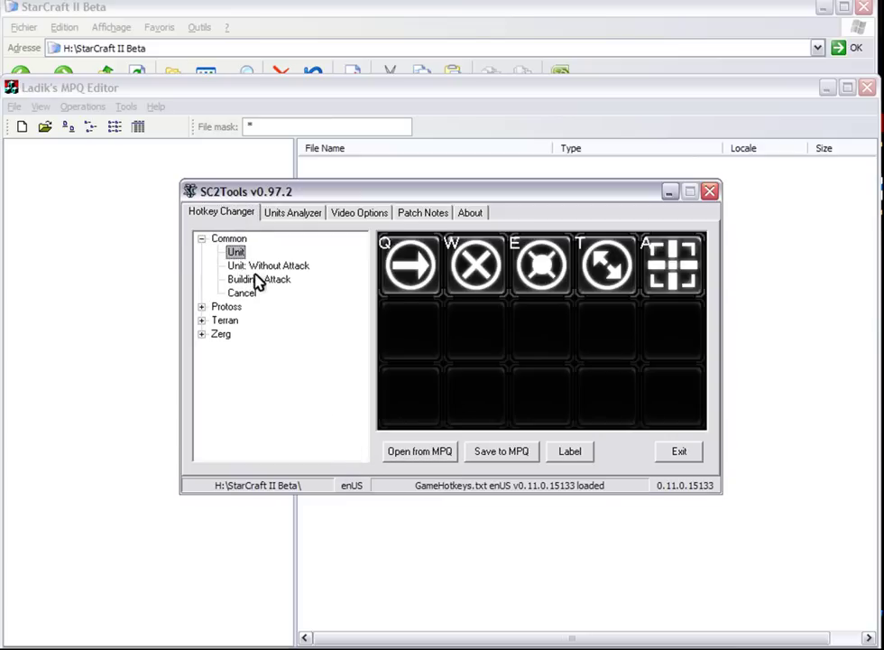
{"action": "left_click", "coordinate": [262, 270]}
{"action": "left_click", "coordinate": [255, 280]}
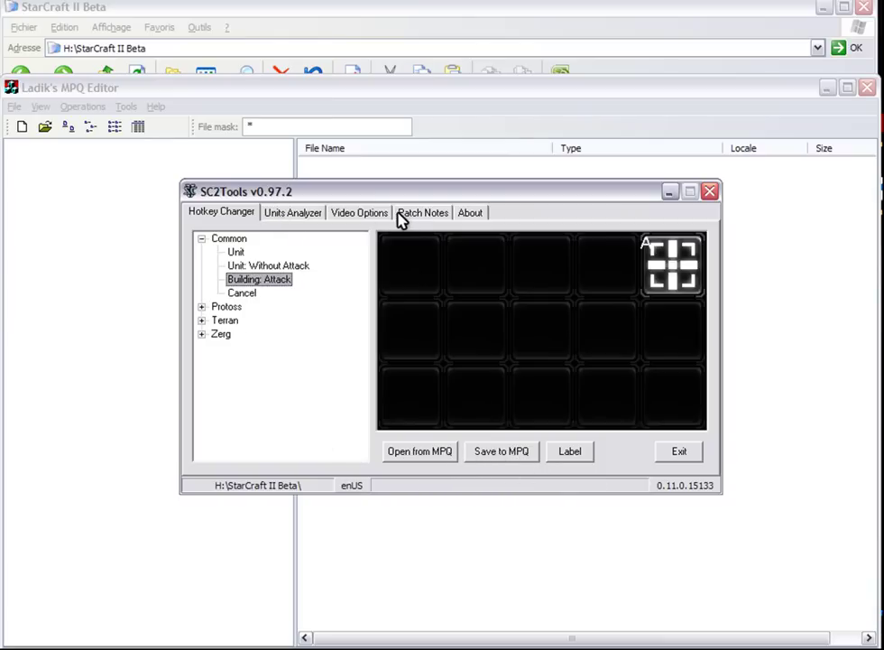
Step: Check the Video Options settings in SC2Tools, return to the Hotkey Changer, and exit the tool
{"action": "left_click", "coordinate": [359, 217]}
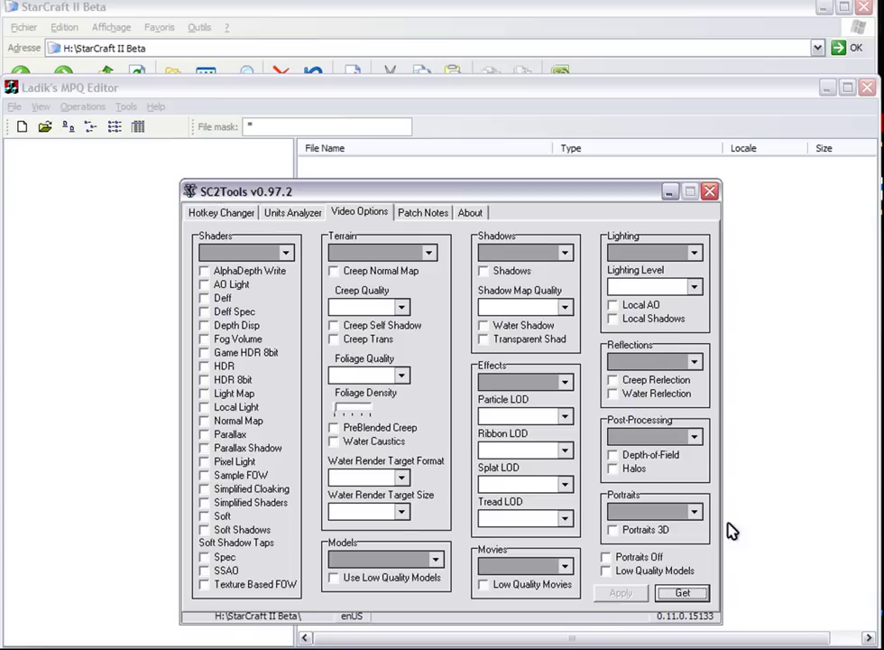
{"action": "left_click", "coordinate": [683, 593]}
{"action": "left_click", "coordinate": [219, 212]}
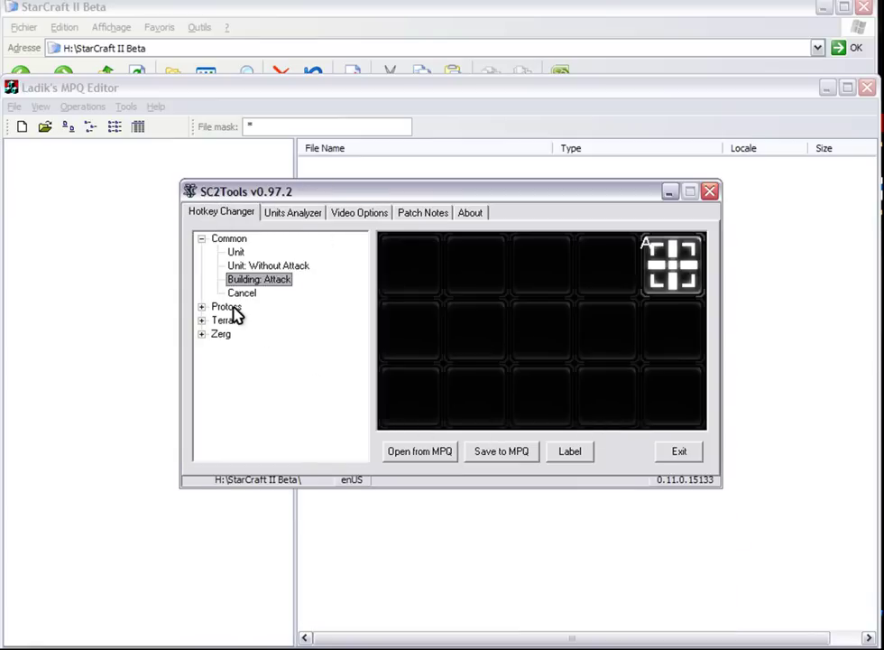
{"action": "left_click", "coordinate": [677, 453]}
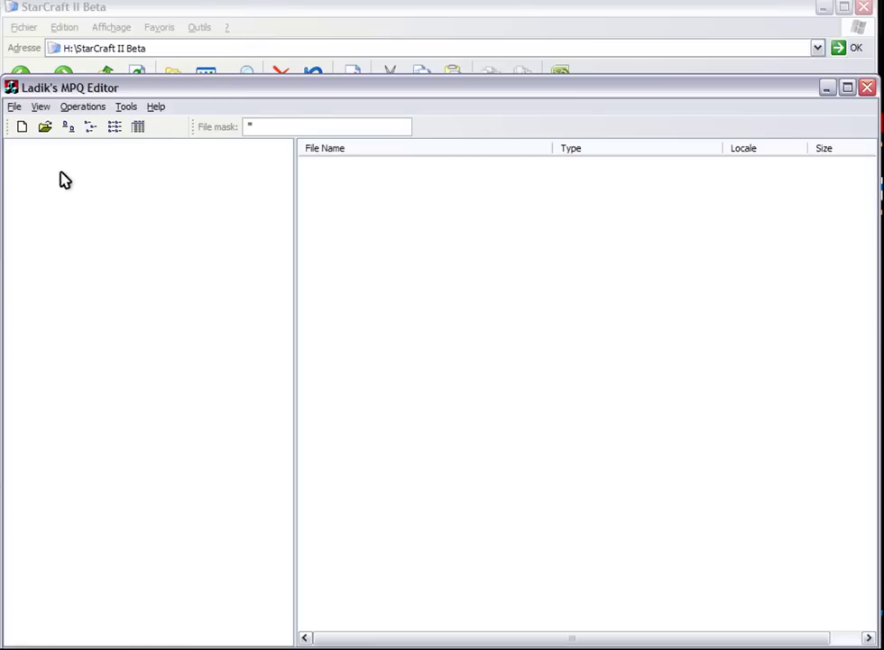
Step: Open patch-enUS.SC2Archive from the Base15133 folder in Ladik's MPQ Editor, with the file filter set to All Files
{"action": "left_click", "coordinate": [59, 127]}
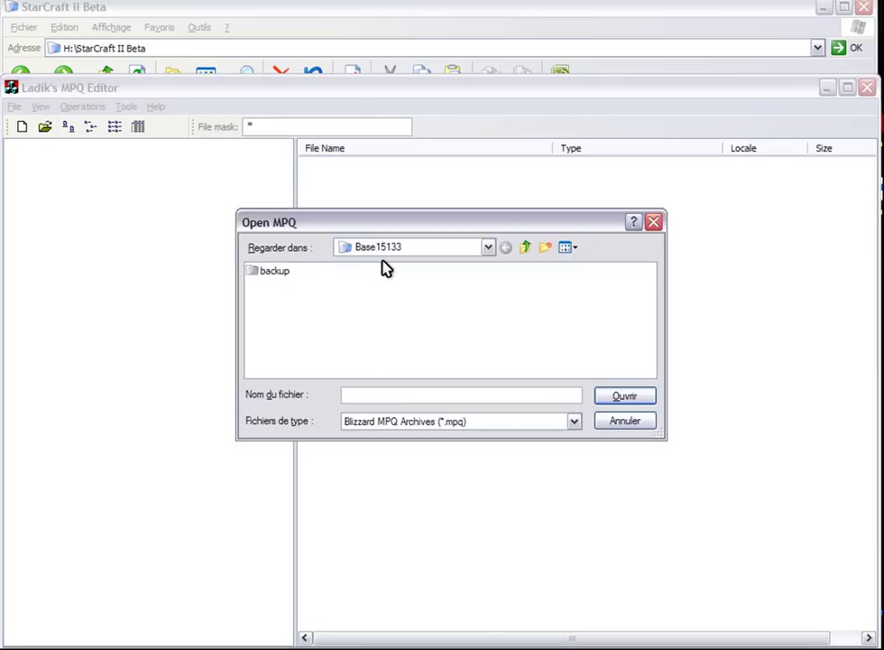
{"action": "left_click", "coordinate": [382, 427]}
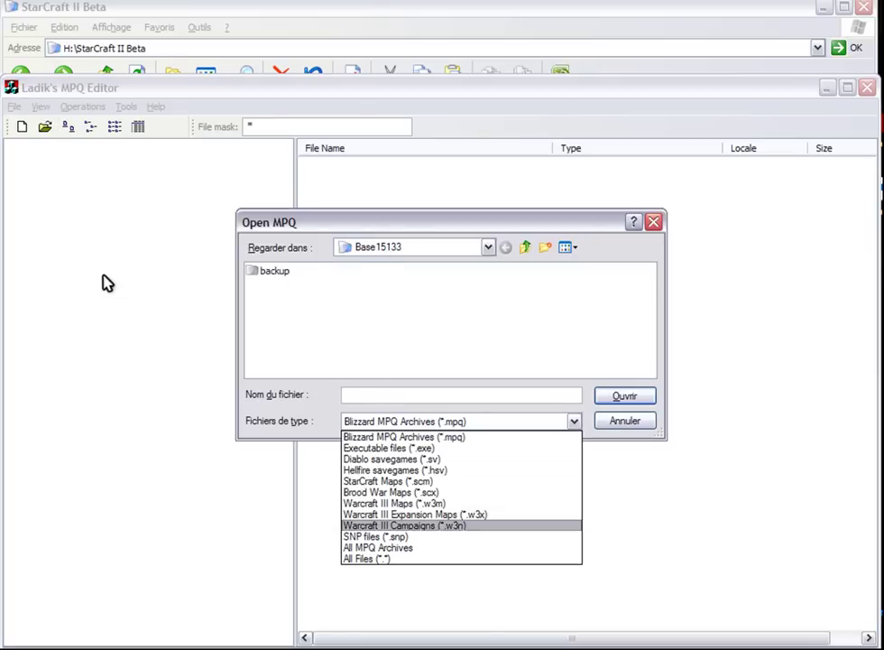
{"action": "left_click", "coordinate": [390, 254]}
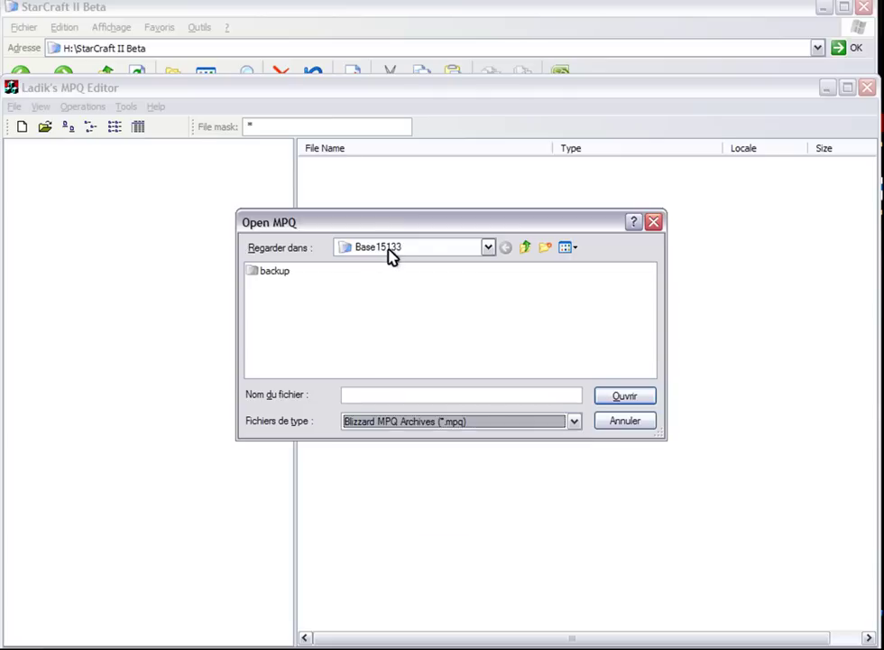
{"action": "left_click", "coordinate": [397, 251]}
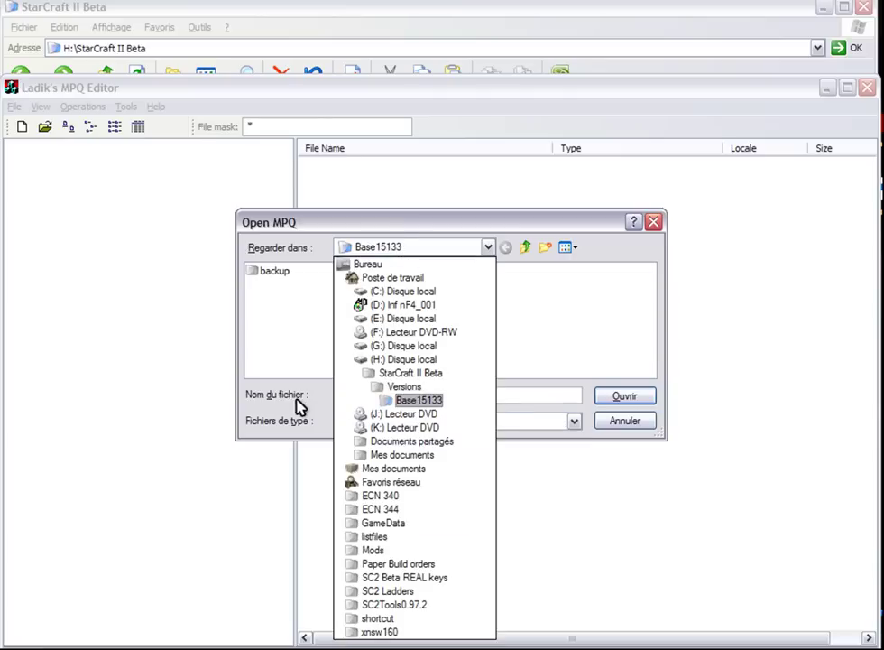
{"action": "left_click", "coordinate": [344, 401]}
{"action": "left_click", "coordinate": [394, 421]}
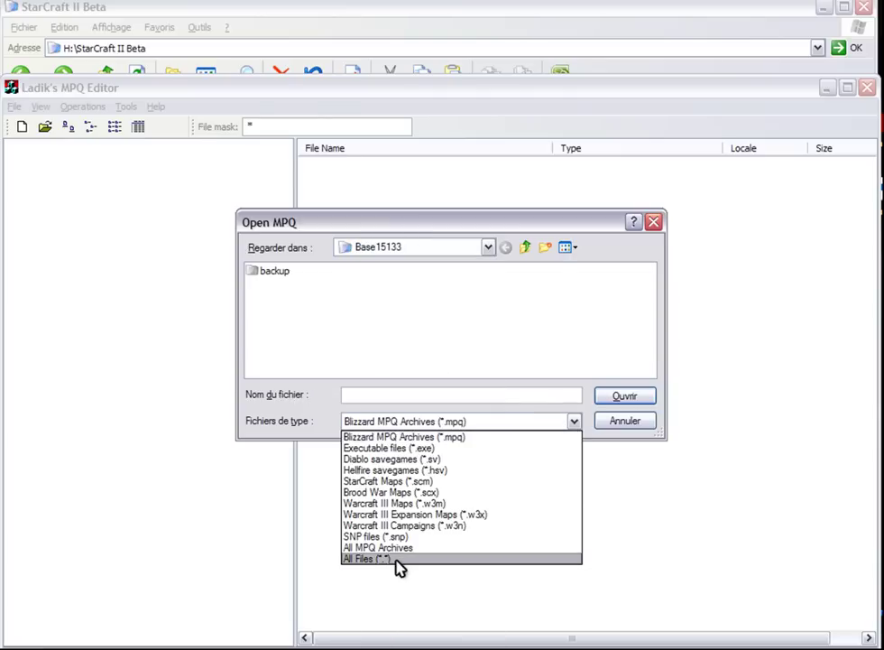
{"action": "left_click", "coordinate": [395, 559]}
{"action": "left_click", "coordinate": [327, 344]}
{"action": "left_click", "coordinate": [406, 395]}
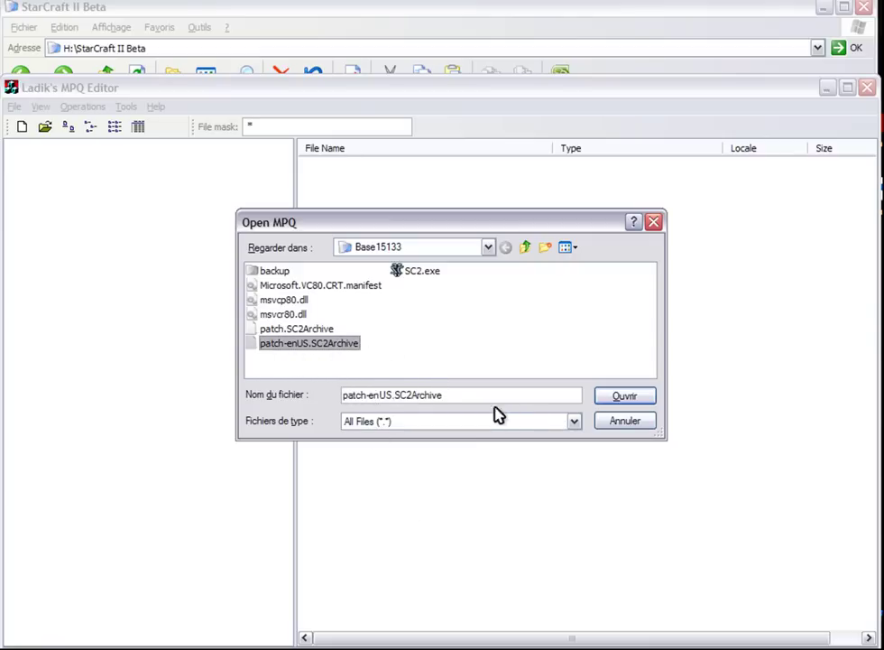
{"action": "left_click", "coordinate": [615, 399]}
{"action": "left_click", "coordinate": [497, 474]}
Step: Browse the archive's Mods folders to view the files in the LocalizedData folder of Liberty.SC2Mod's enUS.SC2Data
{"action": "left_click", "coordinate": [30, 160]}
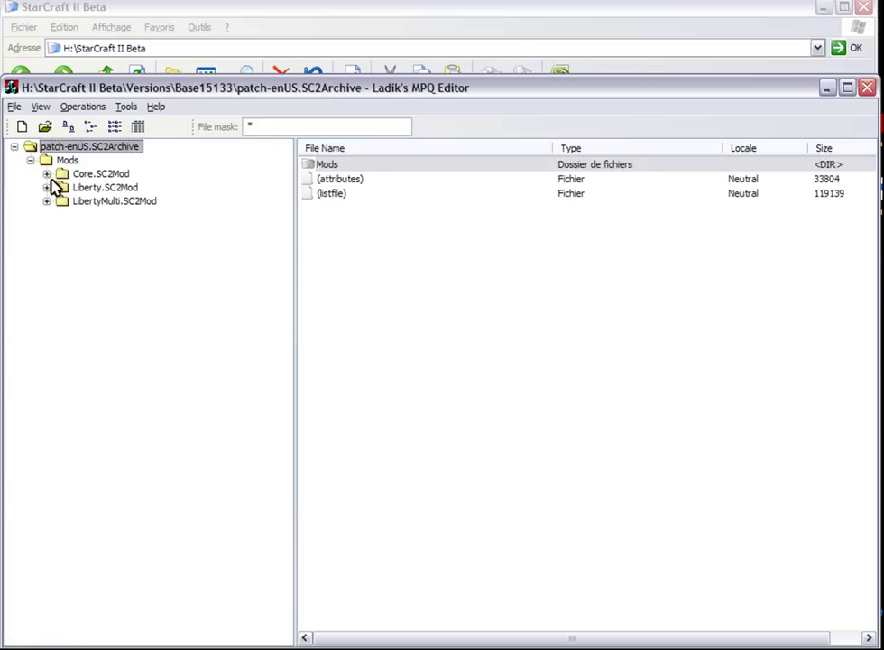
{"action": "left_click", "coordinate": [46, 173]}
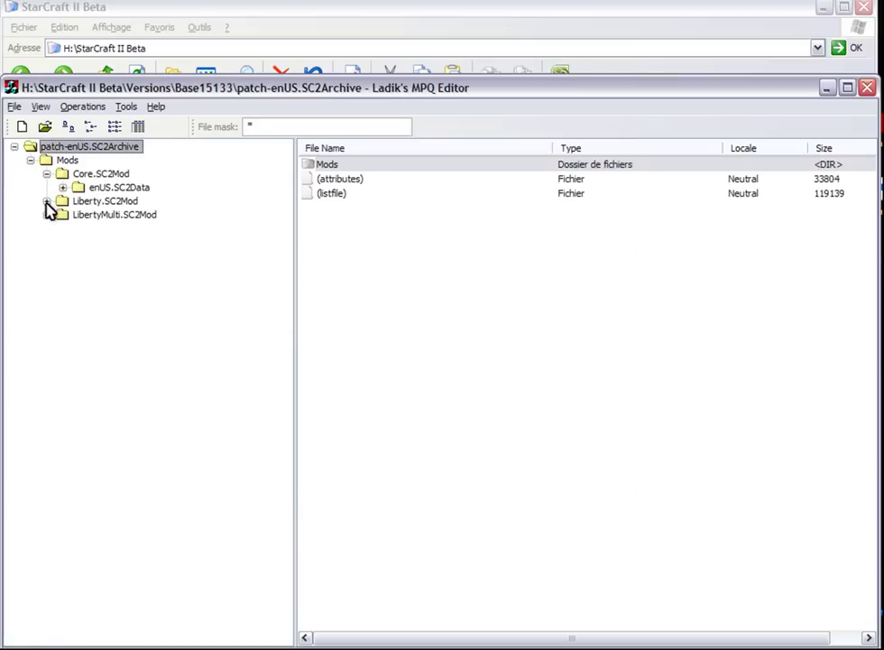
{"action": "left_click", "coordinate": [46, 201]}
{"action": "left_click", "coordinate": [63, 229]}
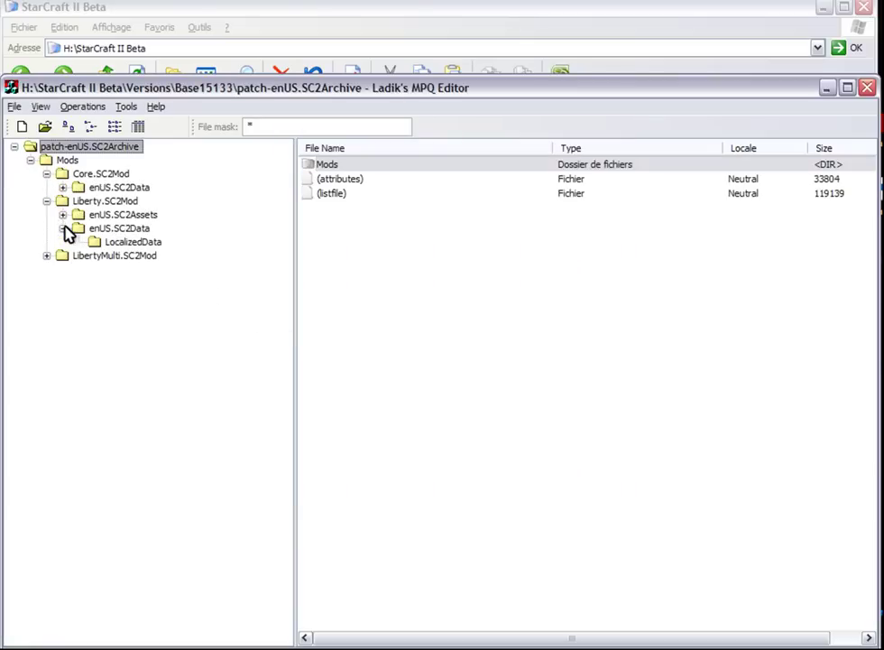
{"action": "left_click", "coordinate": [138, 244]}
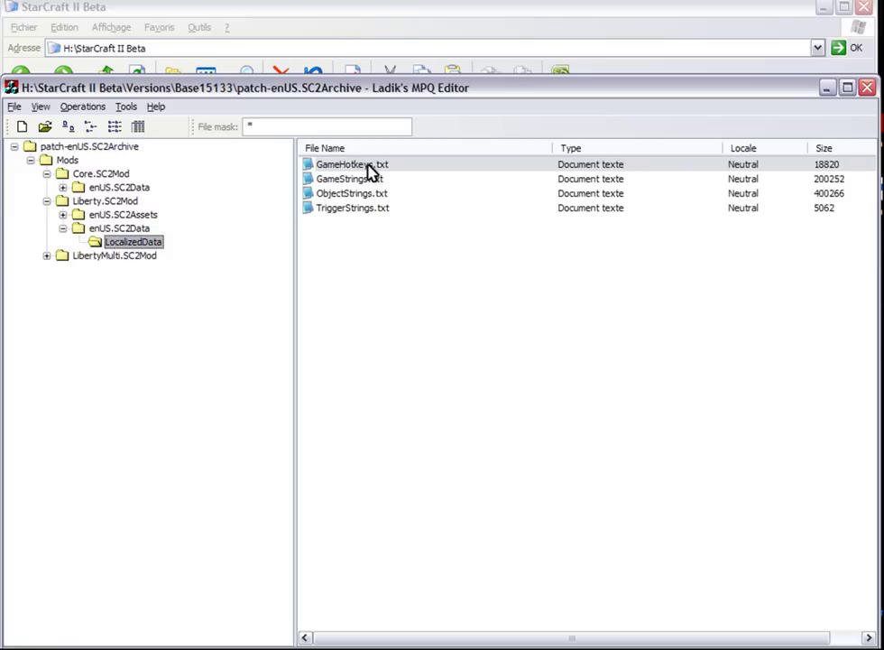
Step: Extract GameHotkeys.txt from the LocalizedData folder of Core.SC2Mod's enUS.SC2Data to H:\Starcraft II Beta\hotkeys
{"action": "left_click", "coordinate": [63, 188]}
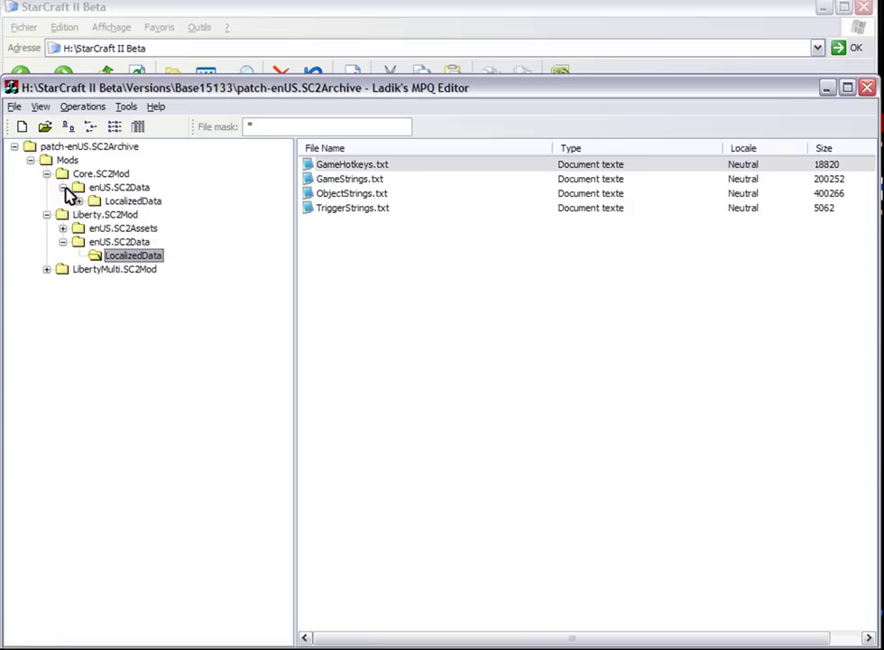
{"action": "left_click", "coordinate": [80, 203]}
{"action": "left_click", "coordinate": [99, 203]}
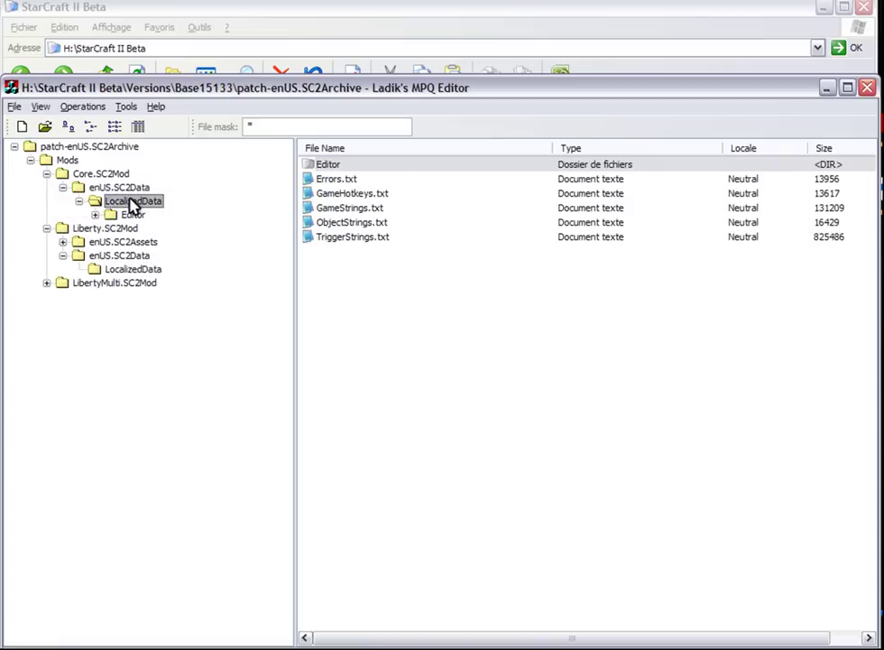
{"action": "left_click", "coordinate": [376, 195]}
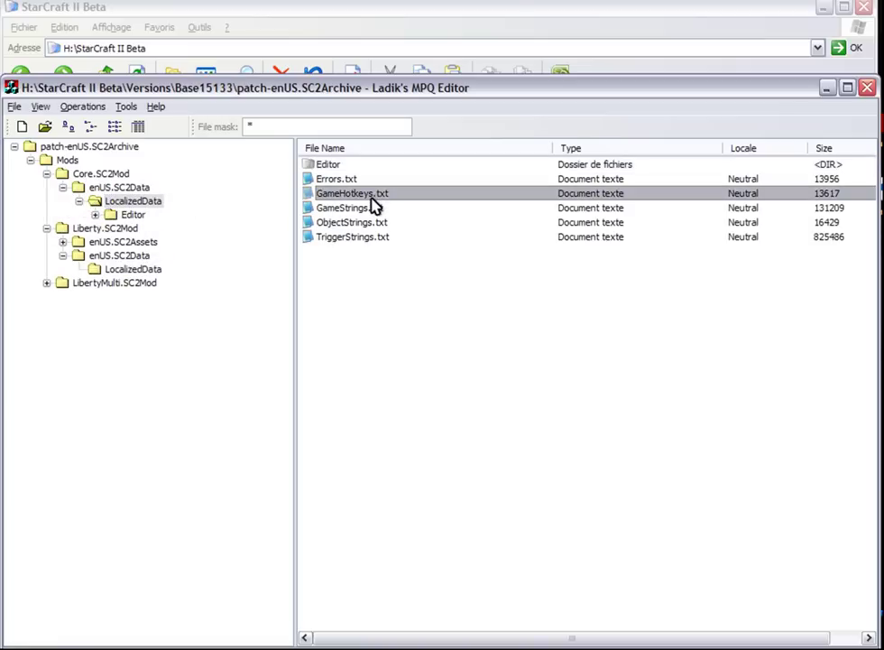
{"action": "right_click", "coordinate": [410, 306]}
{"action": "left_click", "coordinate": [366, 196]}
{"action": "right_click", "coordinate": [367, 196]}
{"action": "left_click", "coordinate": [417, 254]}
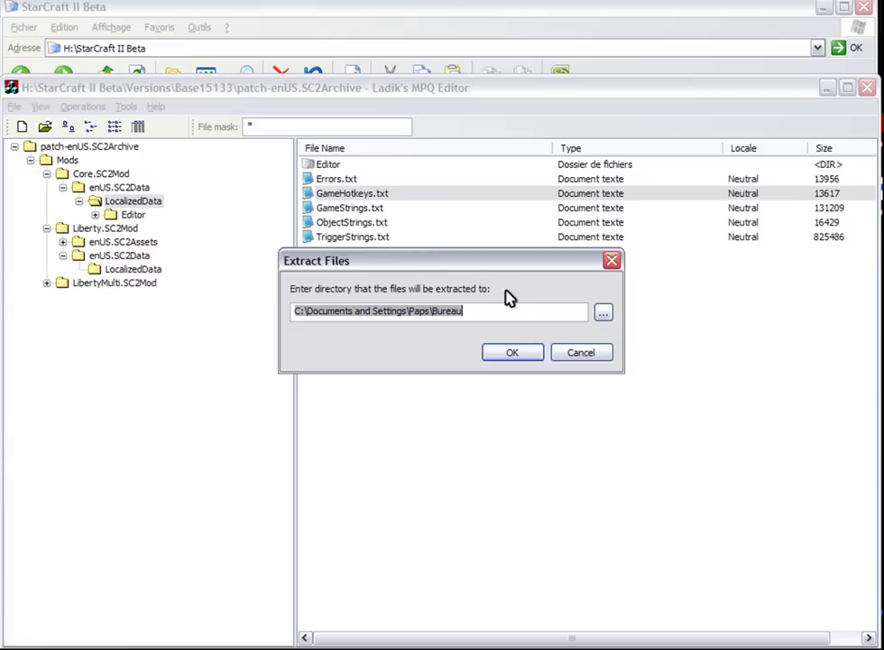
{"action": "type", "text": "H:\\Starcraft II Beta\\hotkeys"}
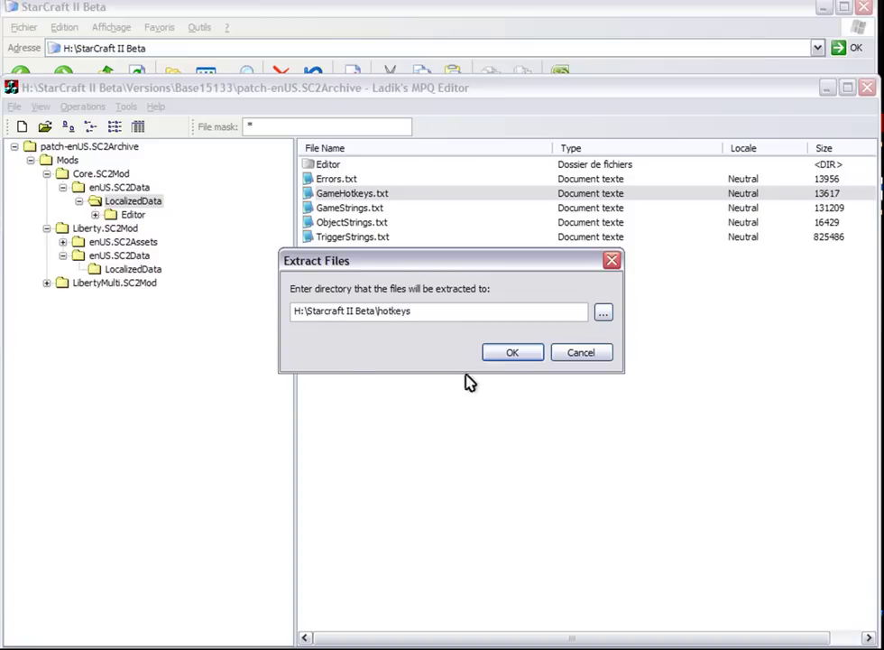
{"action": "left_click", "coordinate": [507, 357]}
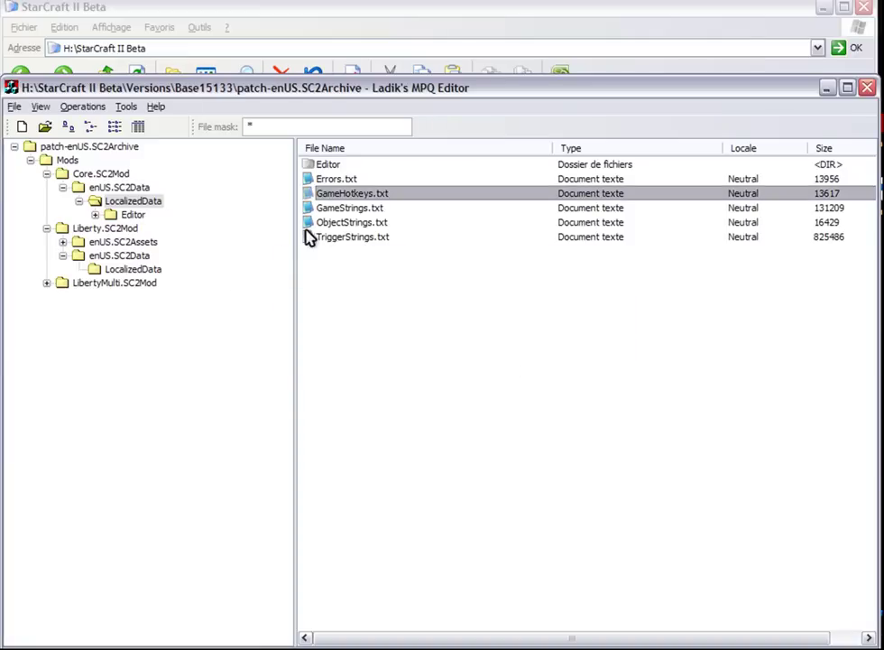
Step: Open the extracted GameHotkeys.txt from the Core.SC2Mod LocalizedData subfolder inside the hotkeys folder
{"action": "left_click", "coordinate": [242, 14]}
{"action": "double_click", "coordinate": [393, 191]}
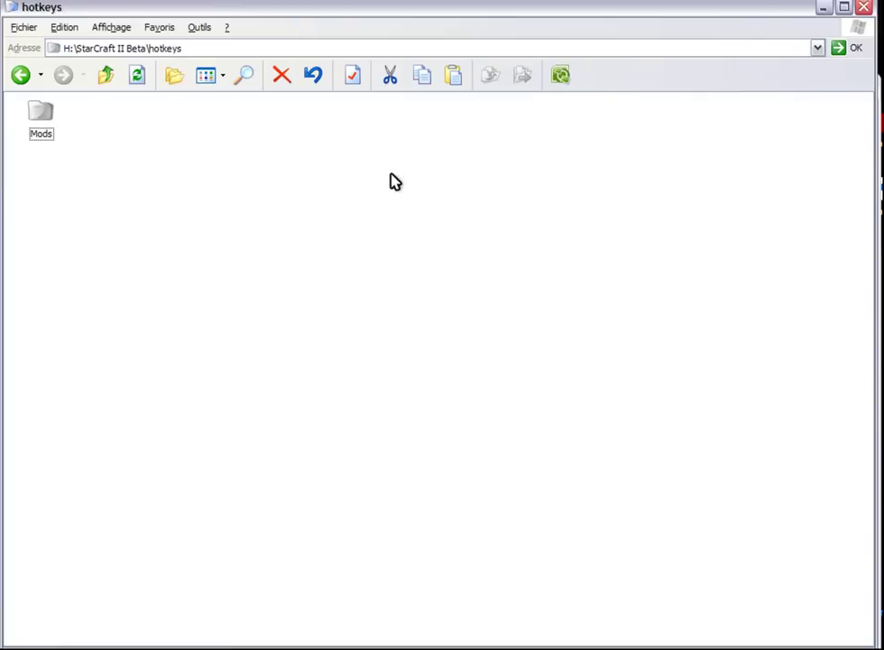
{"action": "double_click", "coordinate": [40, 116]}
{"action": "double_click", "coordinate": [39, 115]}
{"action": "double_click", "coordinate": [40, 116]}
{"action": "double_click", "coordinate": [40, 118]}
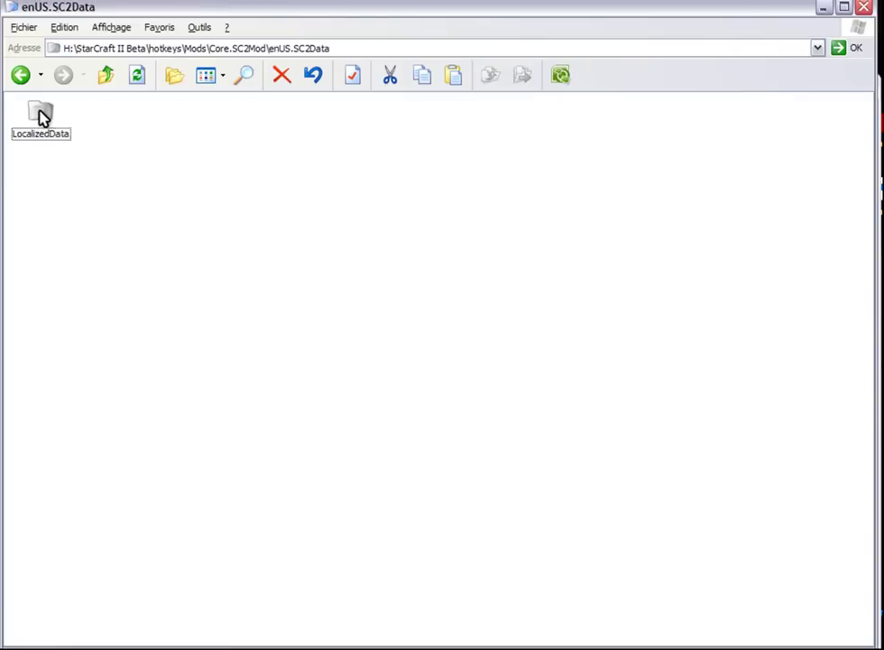
{"action": "double_click", "coordinate": [49, 123]}
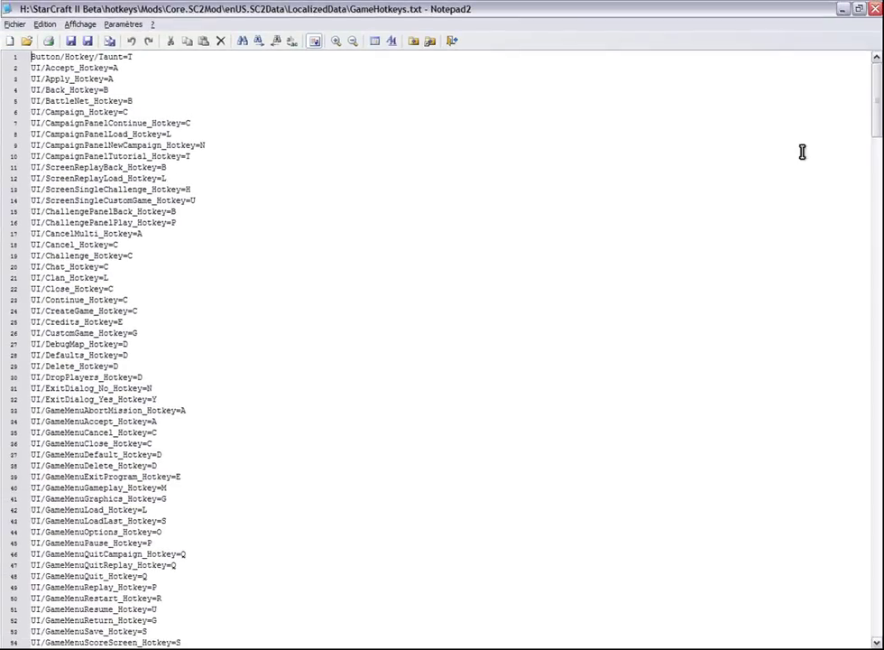
Step: Examine the camera save, camera view and remaining hotkey entries in GameHotkeys.txt, and return to its LocalizedData folder
{"action": "left_click_drag", "start_coordinate": [877, 97], "coordinate": [873, 257]}
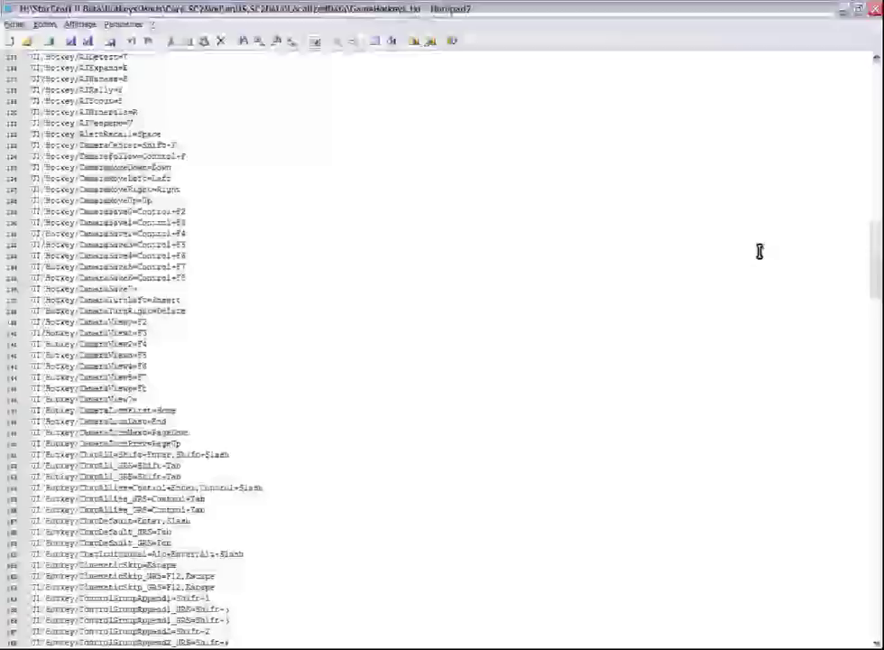
{"action": "left_click", "coordinate": [146, 387]}
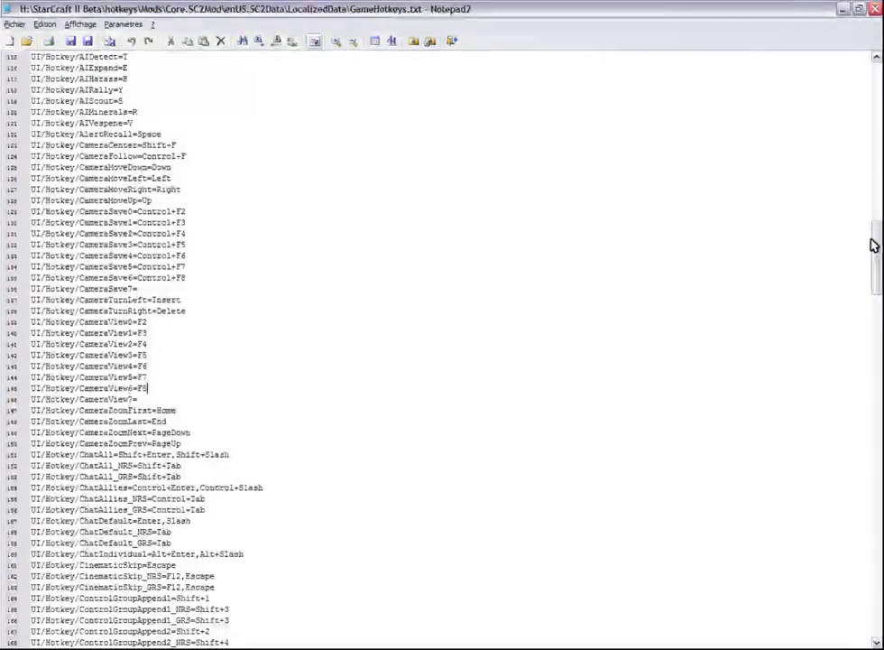
{"action": "mouse_move", "coordinate": [873, 245]}
{"action": "left_mouse_down"}
{"action": "mouse_move", "coordinate": [875, 65]}
{"action": "mouse_move", "coordinate": [872, 276]}
{"action": "mouse_move", "coordinate": [874, 251]}
{"action": "left_mouse_up"}
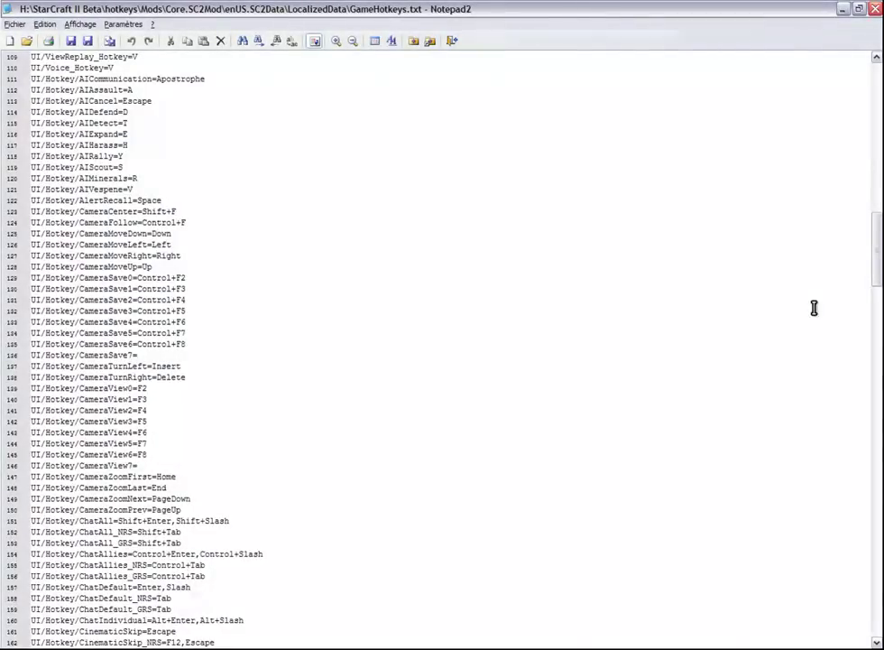
{"action": "left_click_drag", "start_coordinate": [875, 249], "coordinate": [875, 596]}
{"action": "double_click", "coordinate": [93, 599]}
{"action": "left_click", "coordinate": [93, 389]}
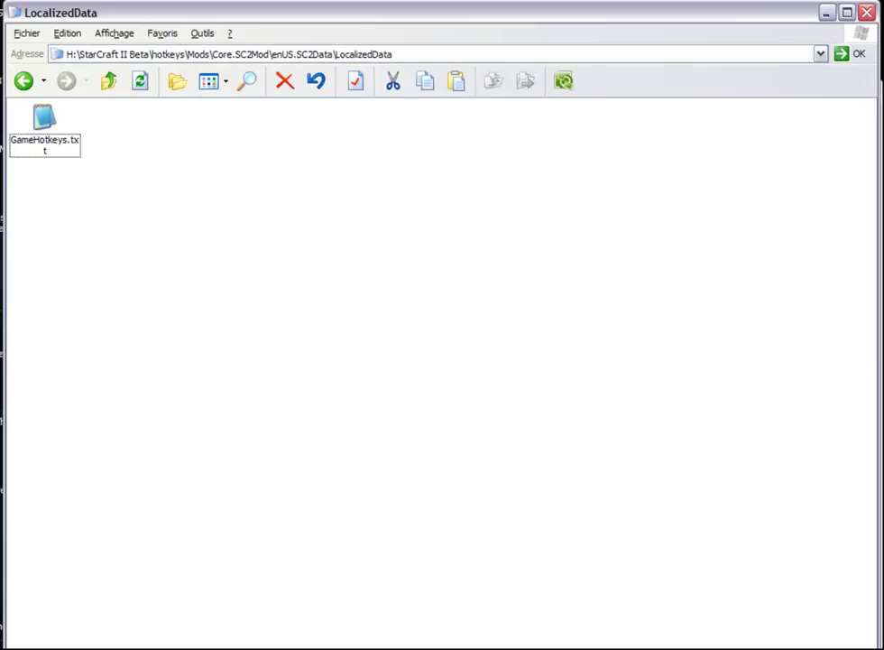
Step: Switch to Ladik's MPQ Editor and select the extracted GameHotkeys.txt from H:\StarCraft II Beta\hotkeys for adding to Core.SC2Mod's LocalizedData folder
{"action": "left_click", "coordinate": [451, 648]}
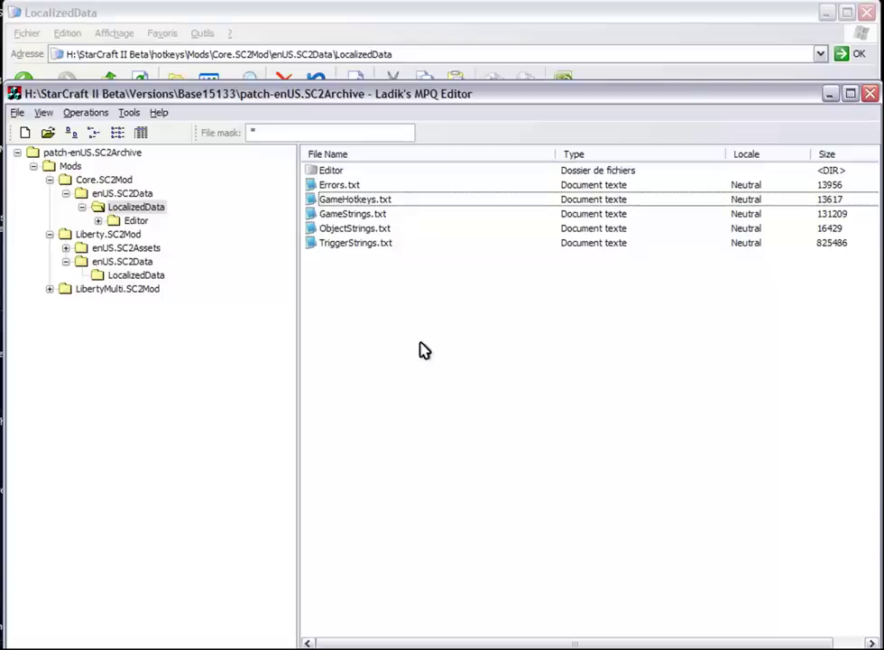
{"action": "right_click", "coordinate": [357, 312]}
{"action": "left_click", "coordinate": [401, 401]}
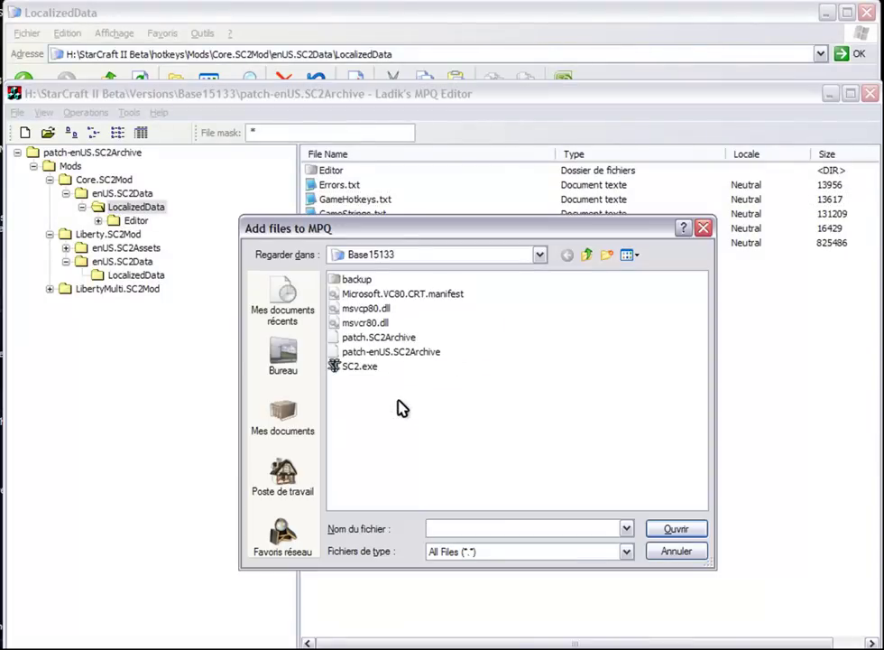
{"action": "left_click", "coordinate": [406, 256]}
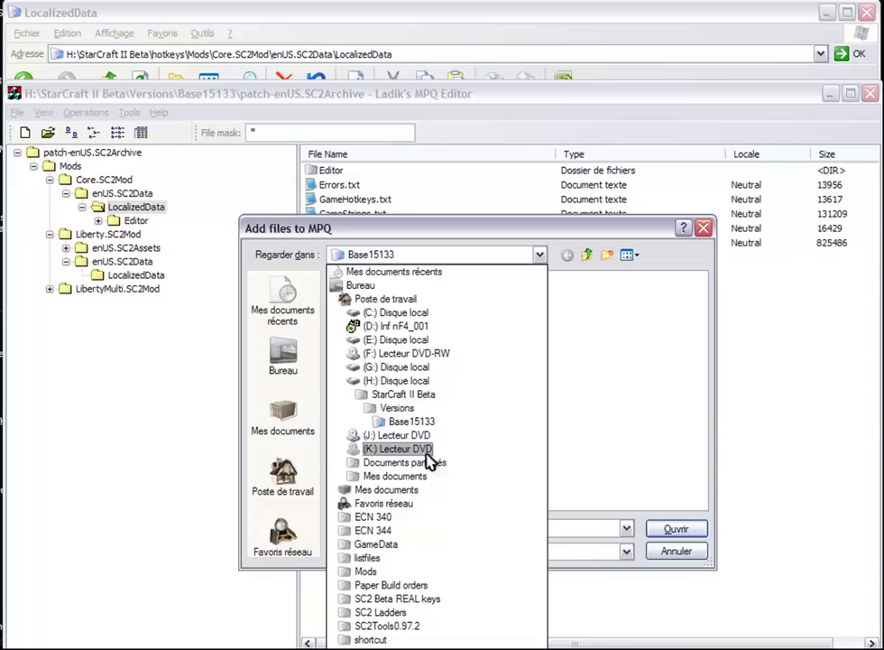
{"action": "left_click", "coordinate": [397, 394]}
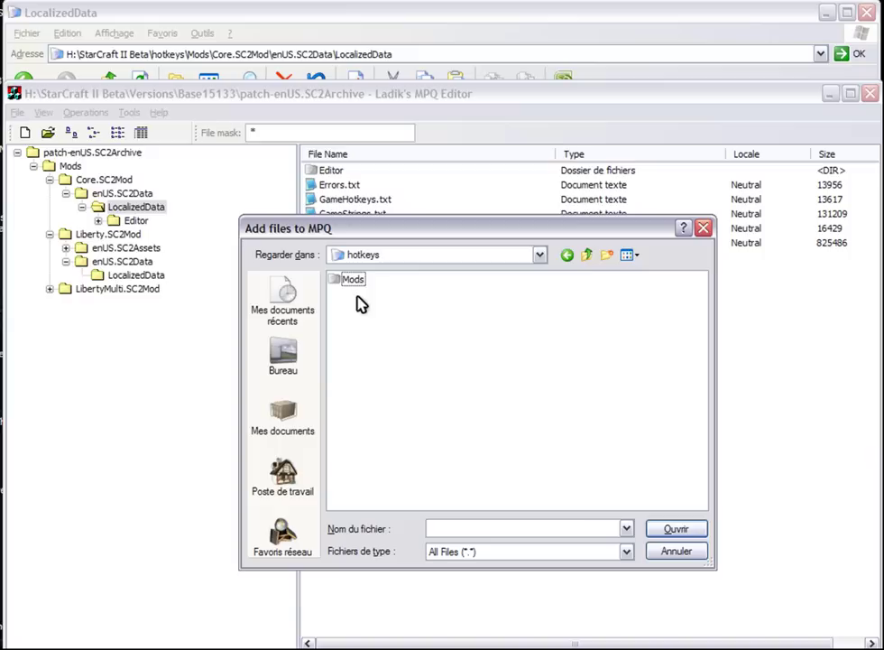
{"action": "double_click", "coordinate": [354, 282]}
{"action": "double_click", "coordinate": [356, 284]}
{"action": "double_click", "coordinate": [357, 284]}
{"action": "double_click", "coordinate": [357, 284]}
{"action": "left_click", "coordinate": [357, 283]}
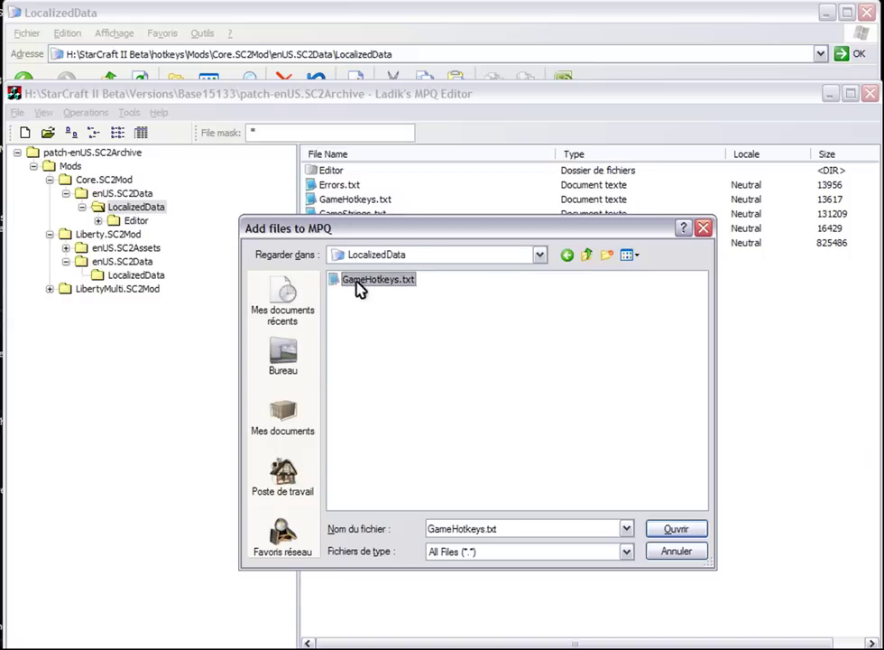
Step: Try to add GameHotkeys.txt to the archive with Neutral locale and BZIP compression, cancelling at the replacement of the existing file
{"action": "left_click", "coordinate": [670, 528]}
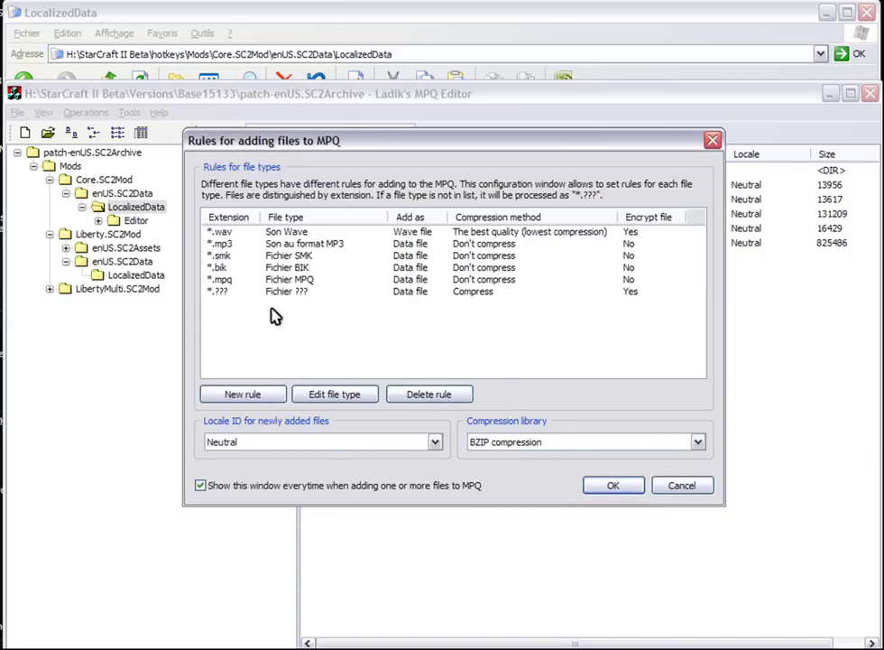
{"action": "left_click", "coordinate": [623, 490]}
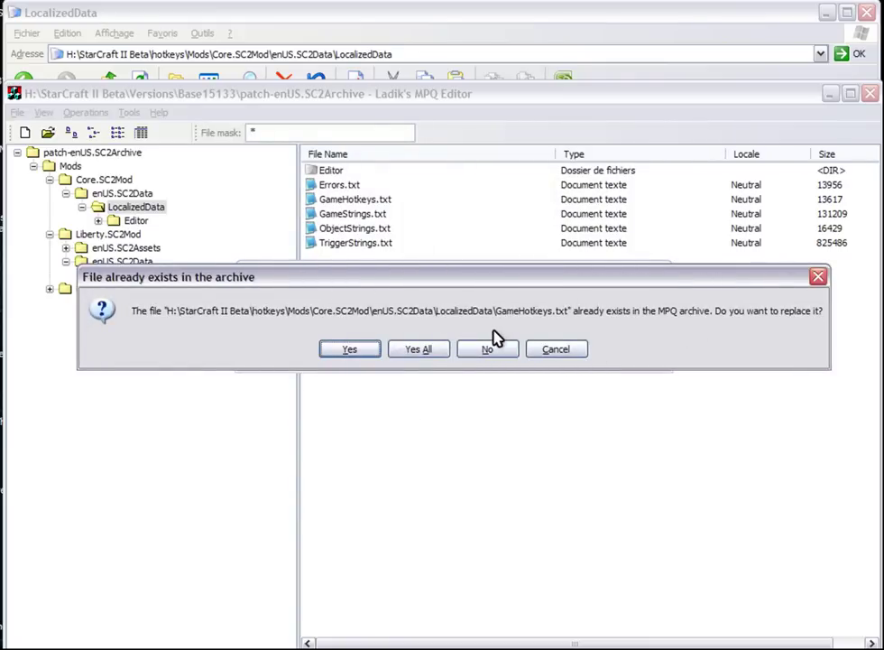
{"action": "left_click", "coordinate": [533, 356]}
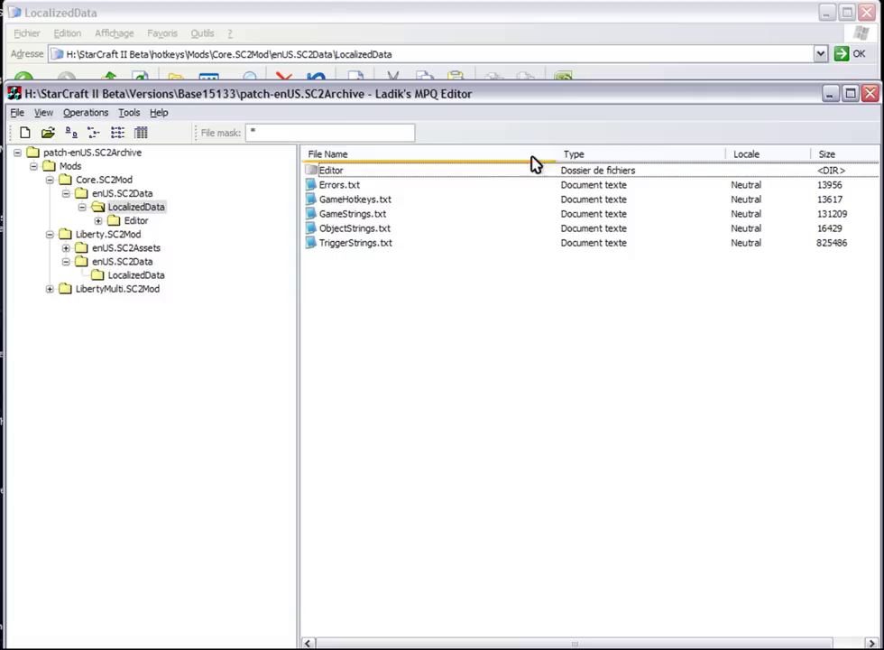
Step: Close the MPQ editor, view the Versions folder inside H:\StarCraft II Beta, and return to the StarCraft II Beta folder
{"action": "left_click", "coordinate": [868, 95]}
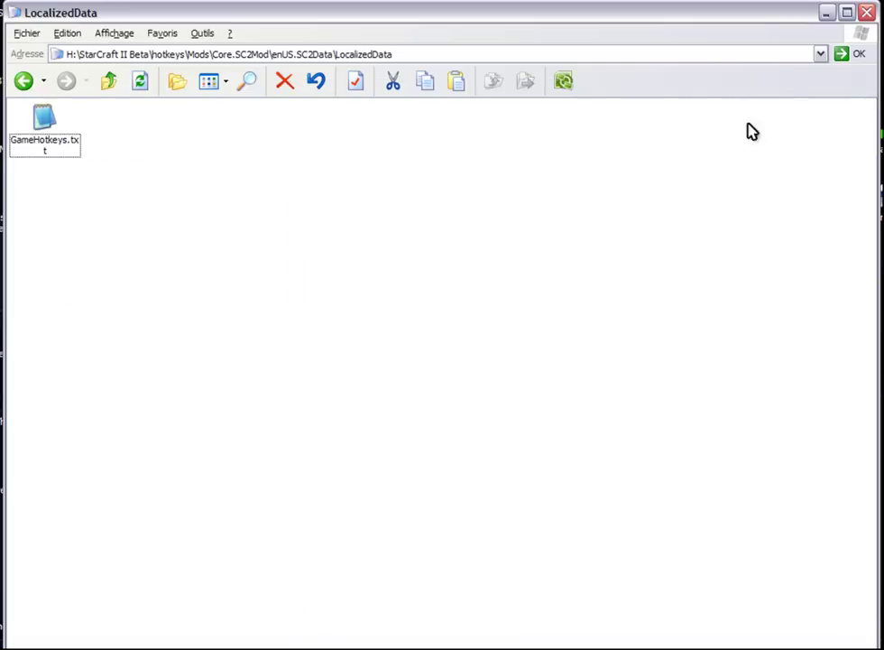
{"action": "left_click", "coordinate": [24, 81]}
{"action": "left_click", "coordinate": [24, 81]}
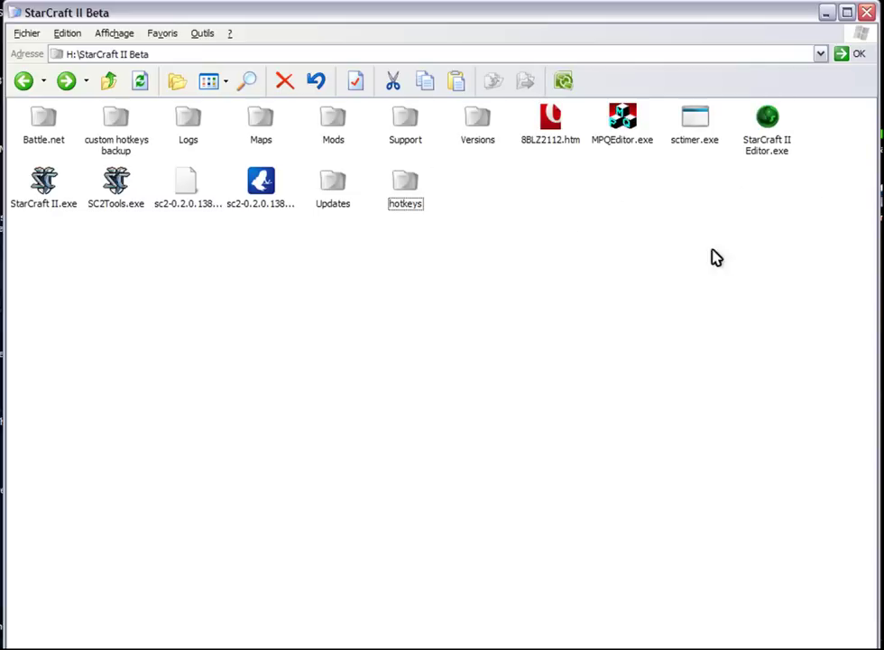
{"action": "double_click", "coordinate": [476, 131]}
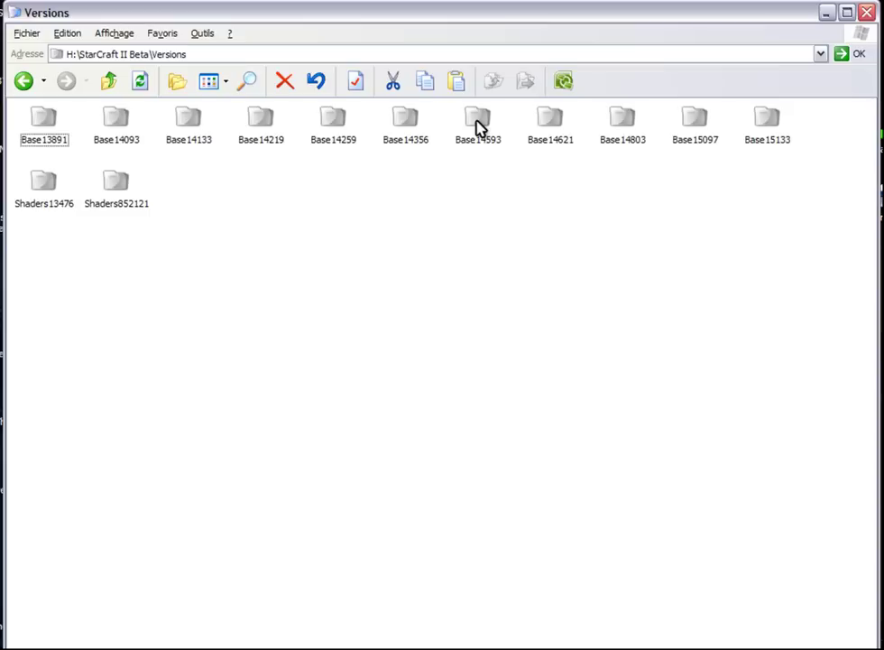
{"action": "left_click", "coordinate": [24, 81]}
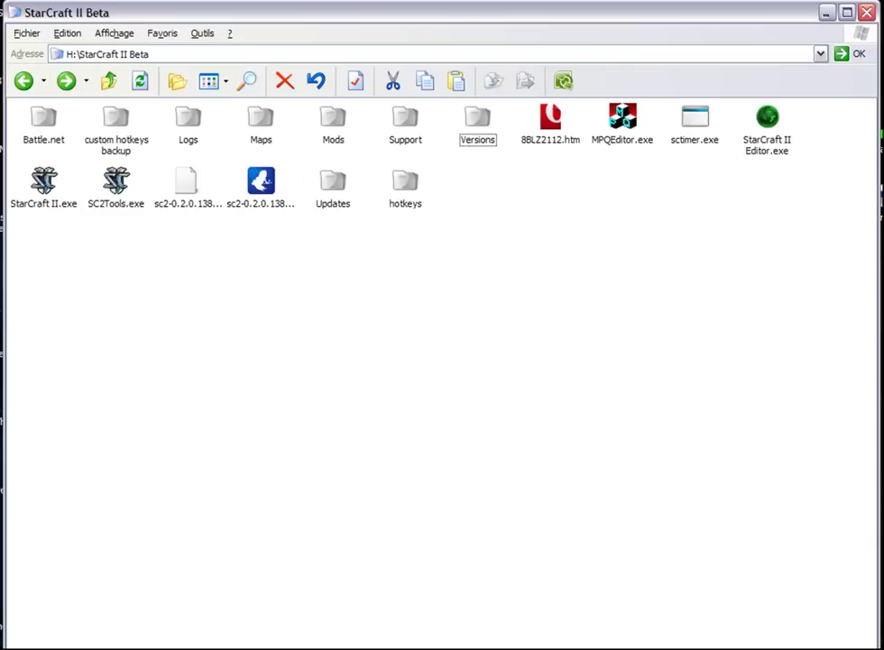